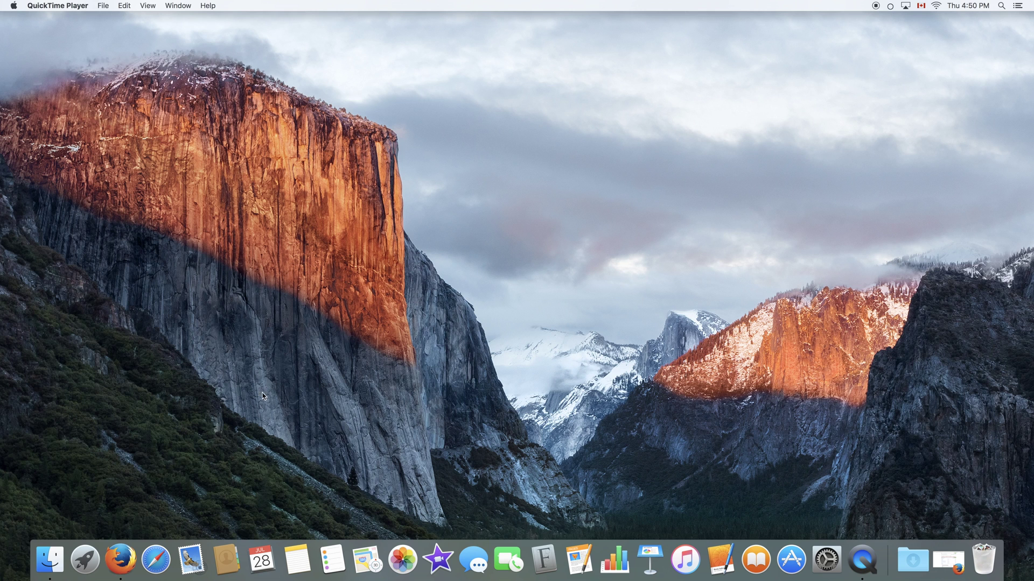
# Restore Firefox on the YosemiteSanFranciscoFont GitHub page and scroll through its font file list.
pyautogui.click(128, 562)
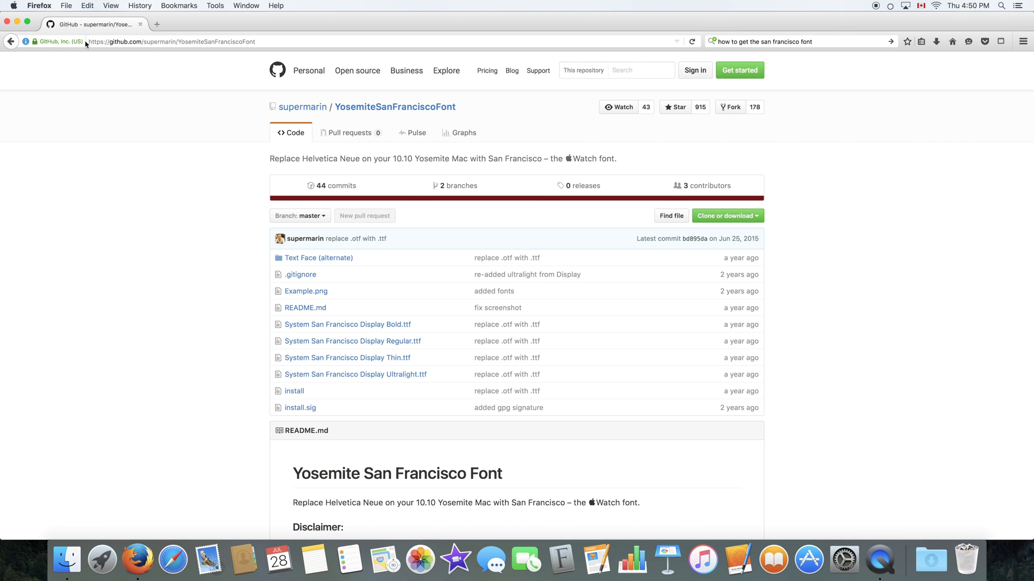
pyautogui.moveTo(89, 56); pyautogui.dragTo(114, 54)
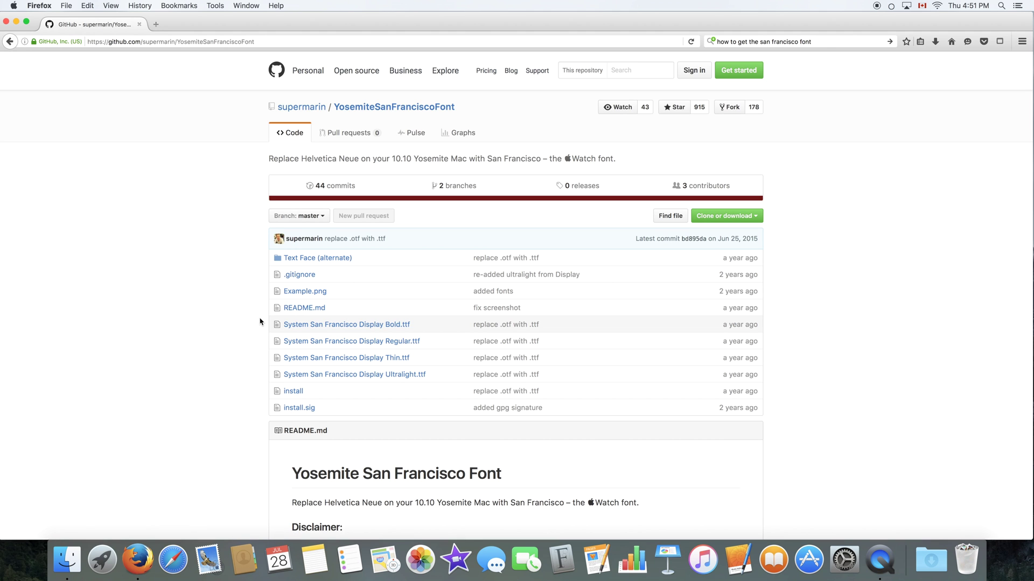
pyautogui.scroll(-1, 472, 325)
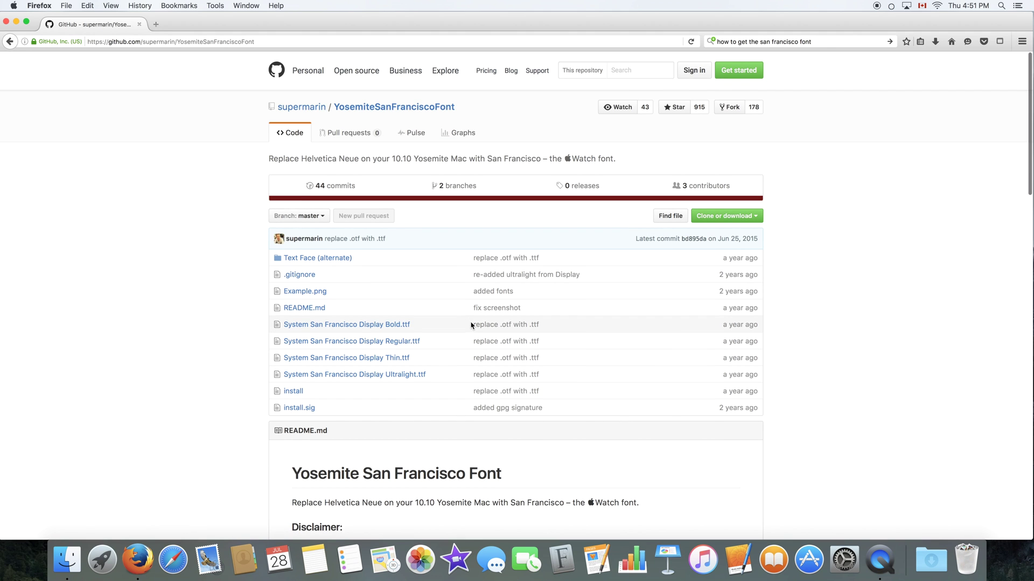
pyautogui.scroll(-1, 473, 326)
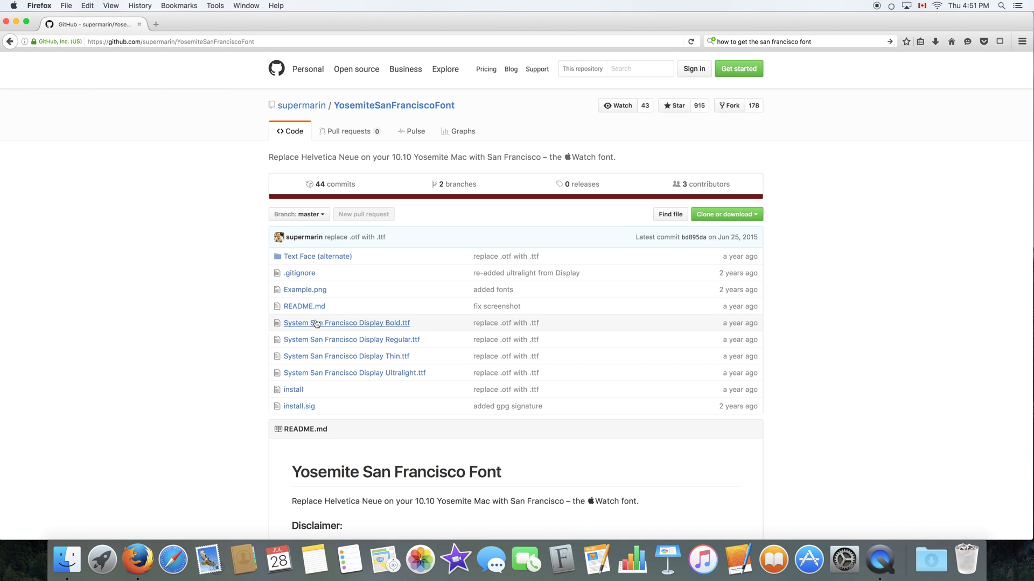
# Download the repository as YosemiteSanFranciscoFont-master.zip, choosing Save File, then Archive Utility.
pyautogui.click(716, 215)
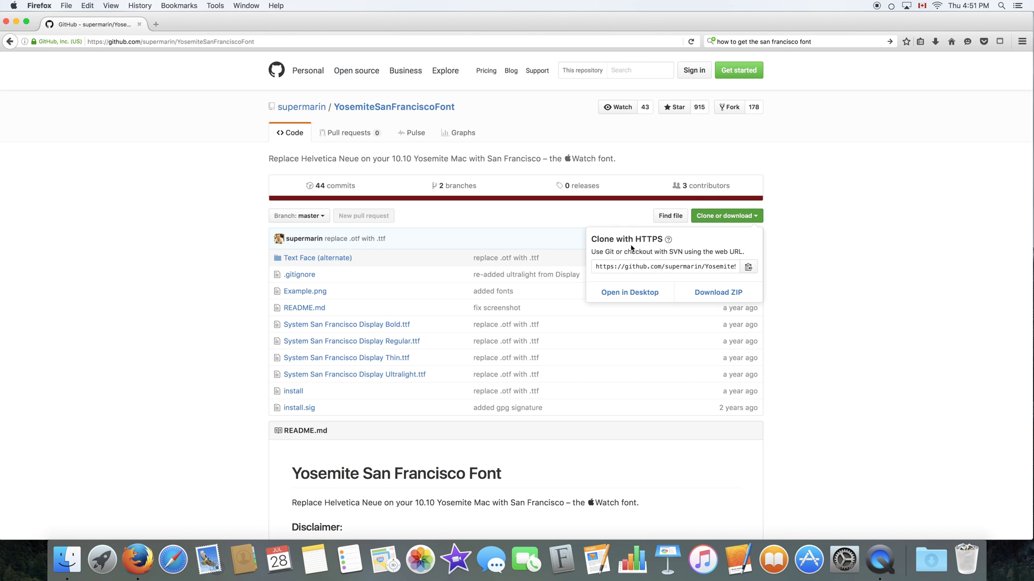
pyautogui.click(721, 292)
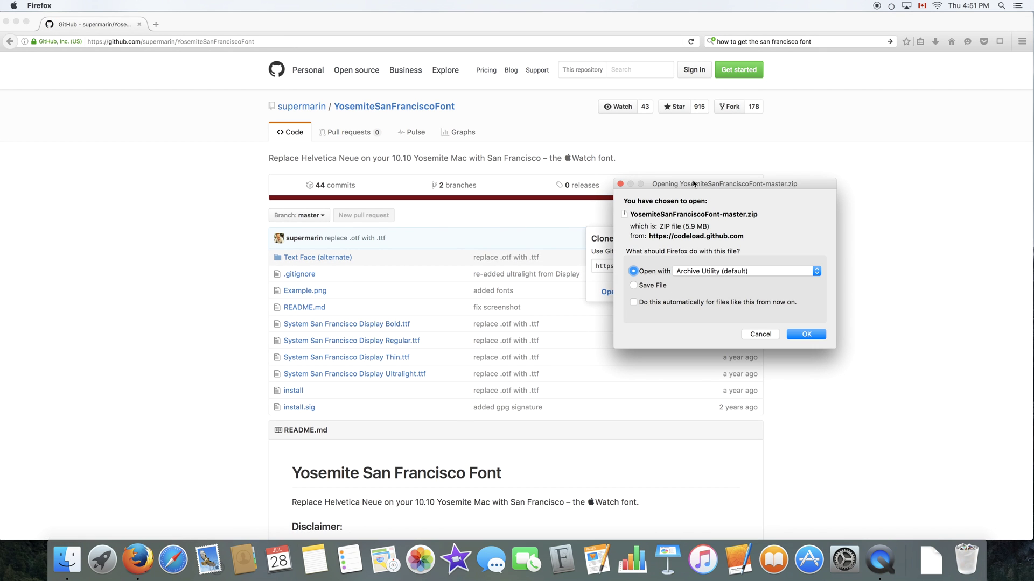
pyautogui.moveTo(693, 184); pyautogui.dragTo(426, 102)
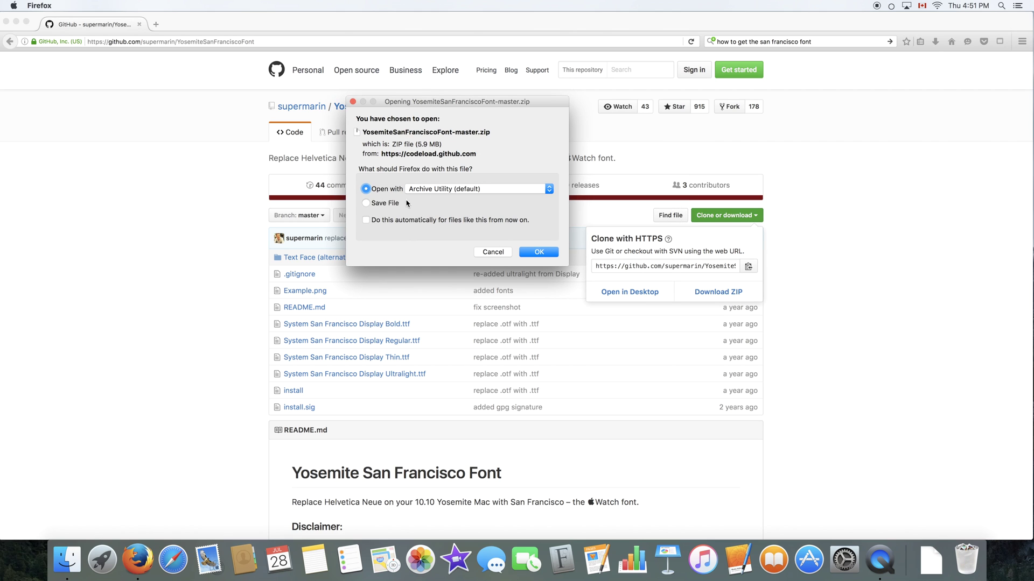
pyautogui.click(470, 202)
pyautogui.click(382, 189)
# Extract the archive, delete the leftover zip in Downloads, and open the YosemiteSanFranciscoFont-master folder.
pyautogui.click(539, 252)
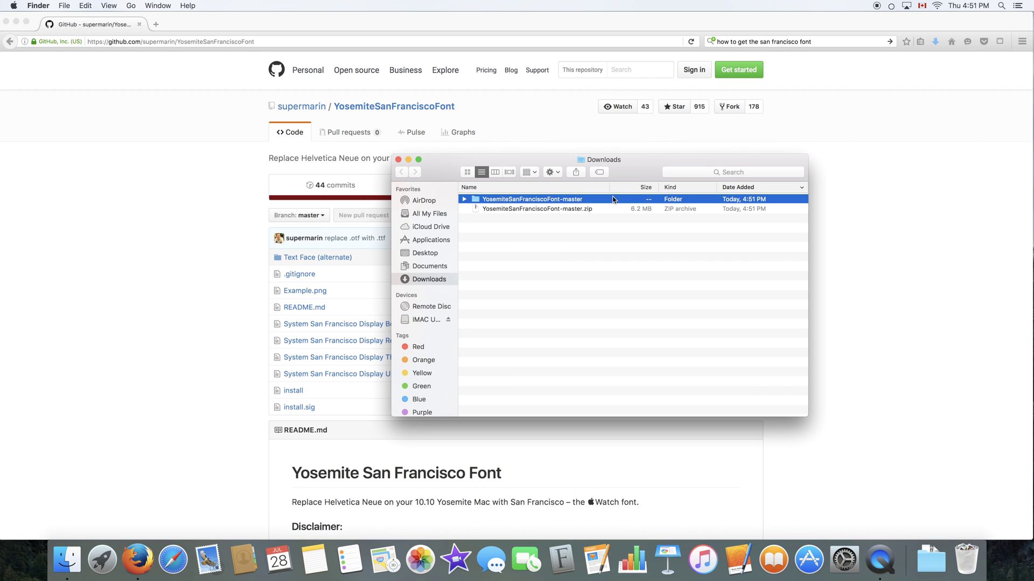
pyautogui.click(626, 160)
pyautogui.moveTo(627, 160); pyautogui.dragTo(583, 138)
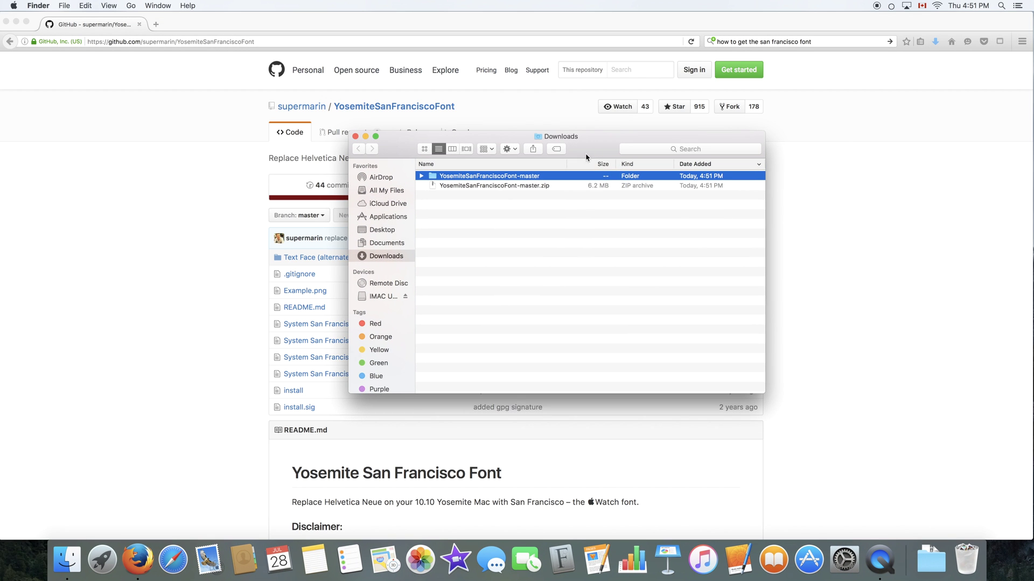
pyautogui.click(496, 186)
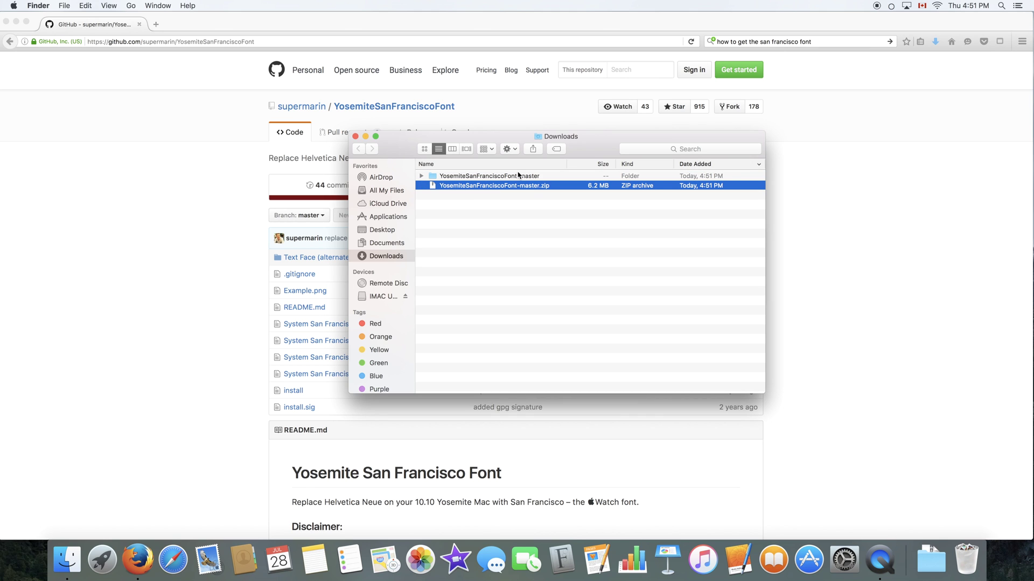
pyautogui.press('super+BackSpace')
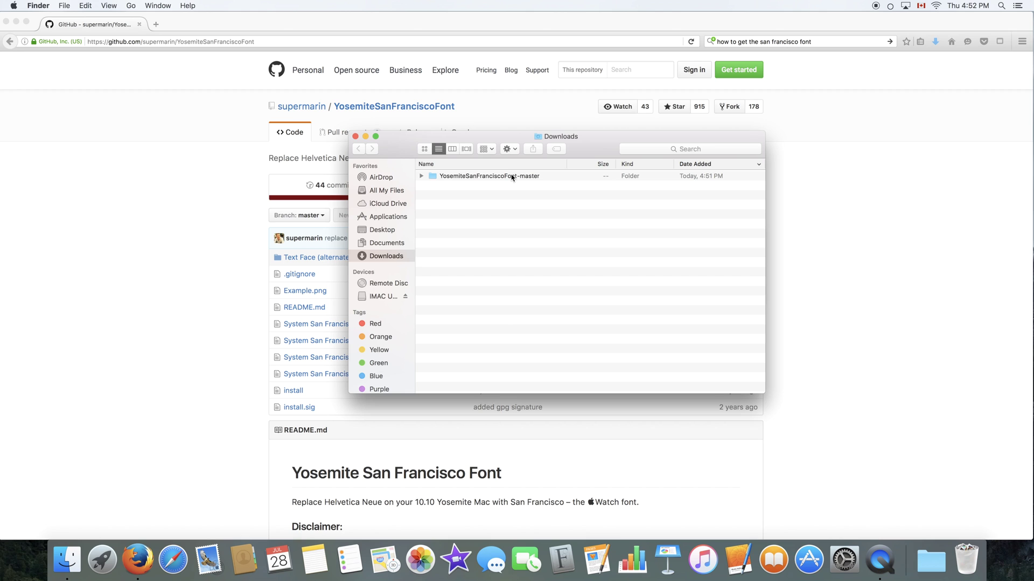
pyautogui.doubleClick(483, 178)
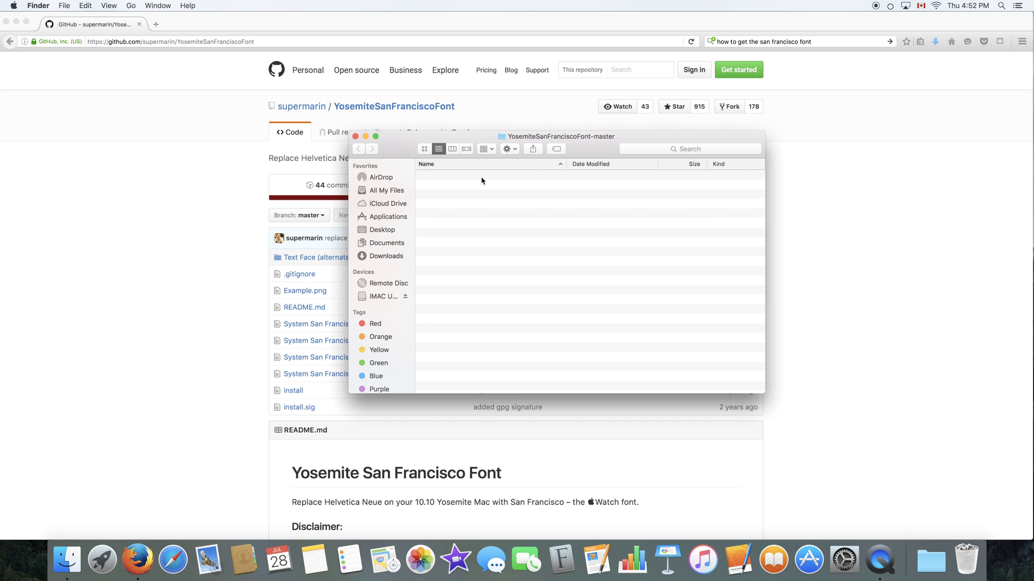
pyautogui.moveTo(527, 139); pyautogui.dragTo(494, 126)
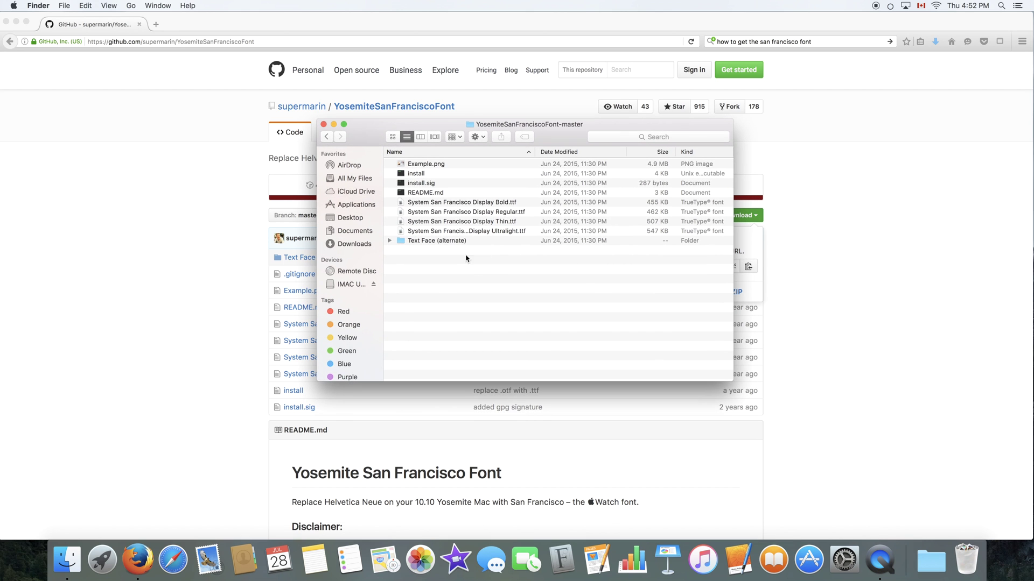
# Look over the Display font files, Example.png, README.md and the Text Face (alternate) fonts.
pyautogui.click(532, 202)
pyautogui.click(531, 212)
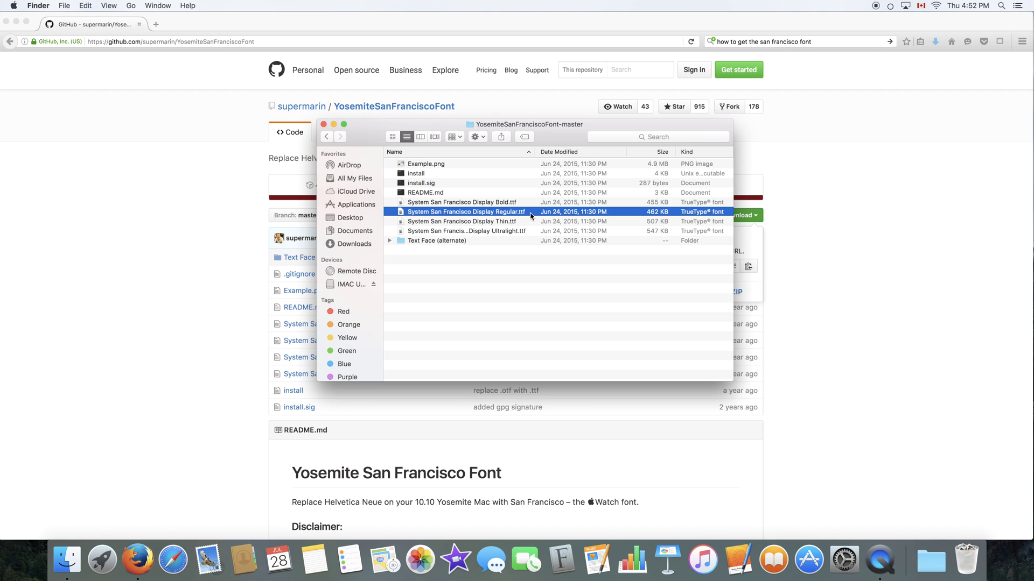
pyautogui.click(531, 223)
pyautogui.click(532, 230)
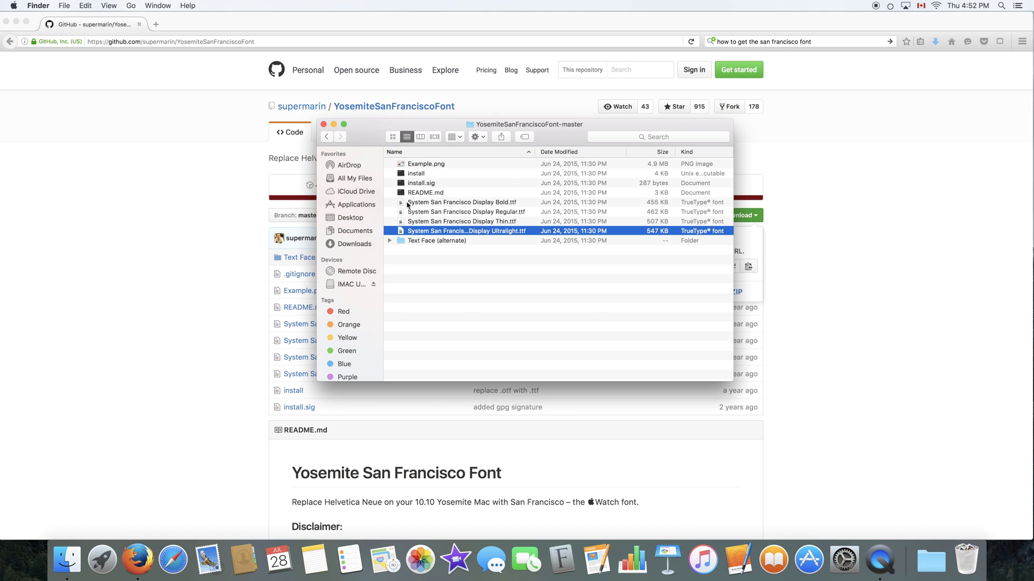
pyautogui.click(419, 165)
pyautogui.click(446, 193)
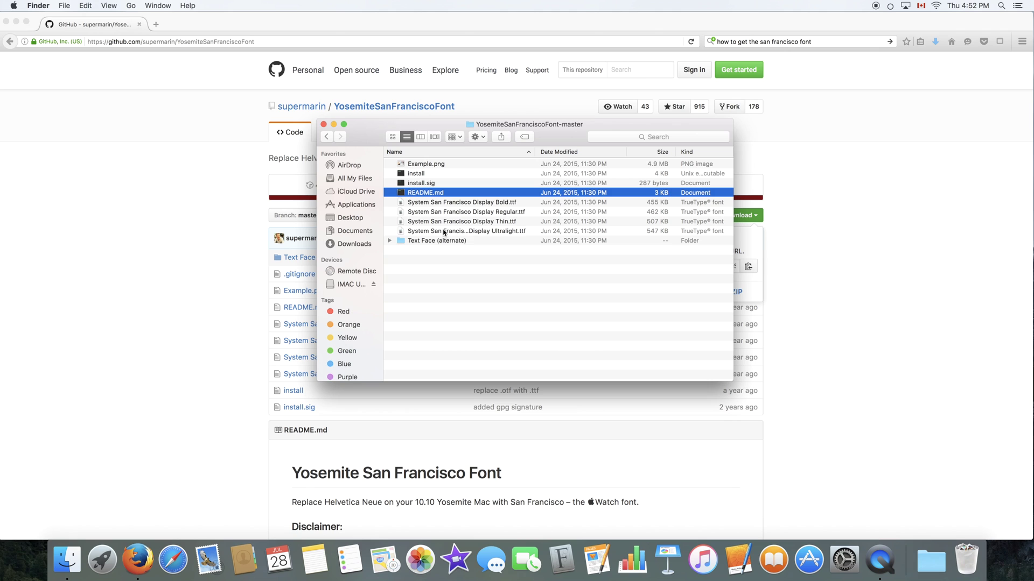
pyautogui.click(443, 241)
pyautogui.doubleClick(442, 241)
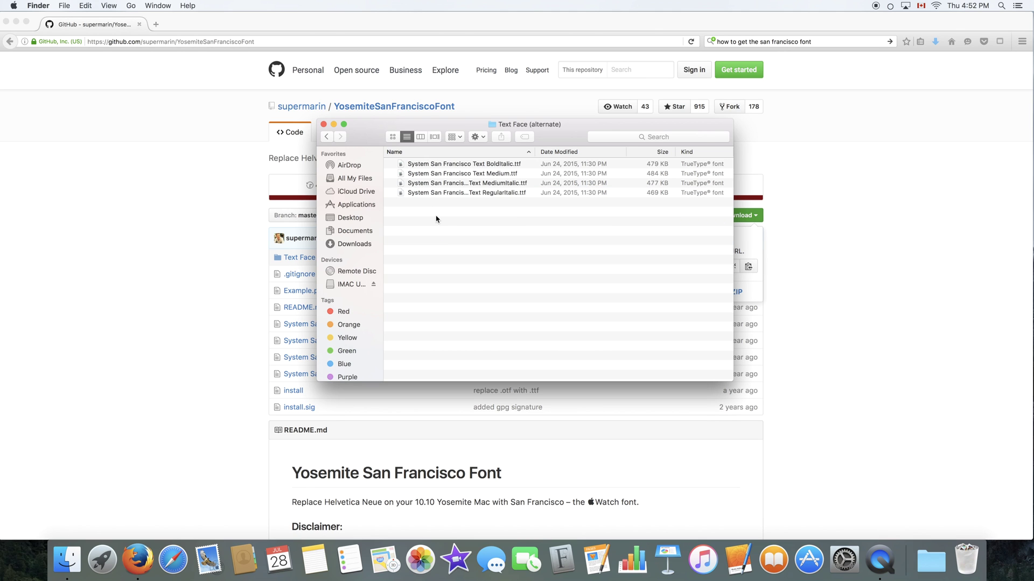
pyautogui.moveTo(436, 219); pyautogui.dragTo(444, 161)
# Back in the main folder, select the four System San Francisco Display .ttf fonts.
pyautogui.click(326, 136)
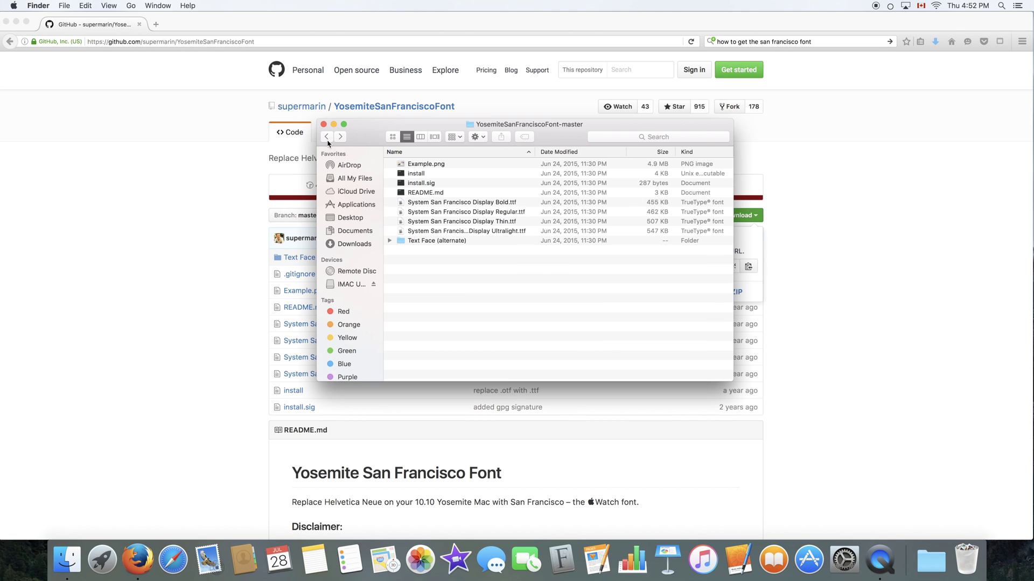
pyautogui.click(518, 202)
pyautogui.click(525, 212)
pyautogui.click(530, 231)
pyautogui.click(516, 250)
pyautogui.doubleClick(501, 242)
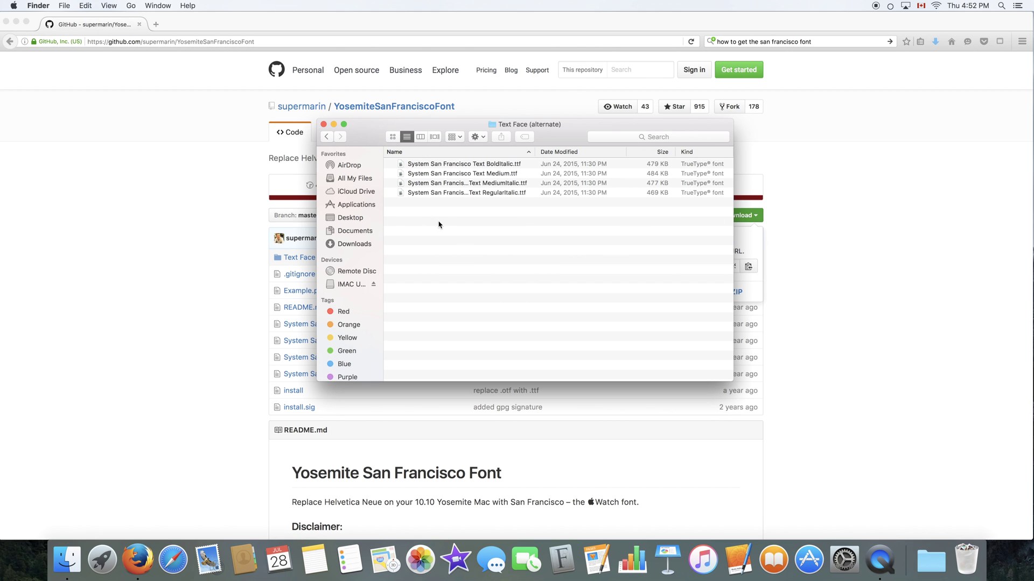
pyautogui.moveTo(439, 225); pyautogui.dragTo(458, 153)
pyautogui.click(478, 262)
pyautogui.click(326, 137)
pyautogui.click(426, 203)
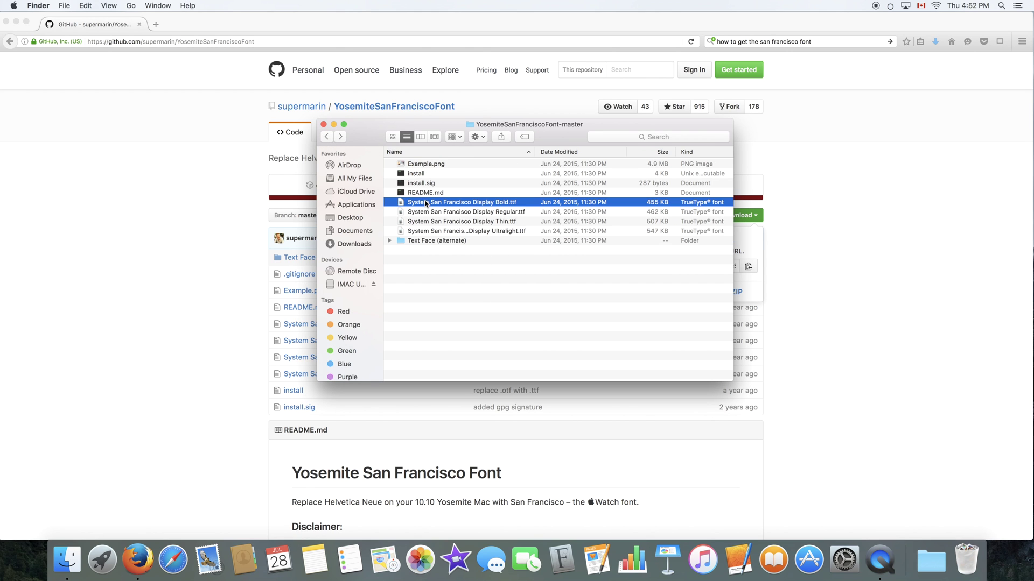
pyautogui.keyDown('shift'); pyautogui.click(446, 233); pyautogui.keyUp('shift')
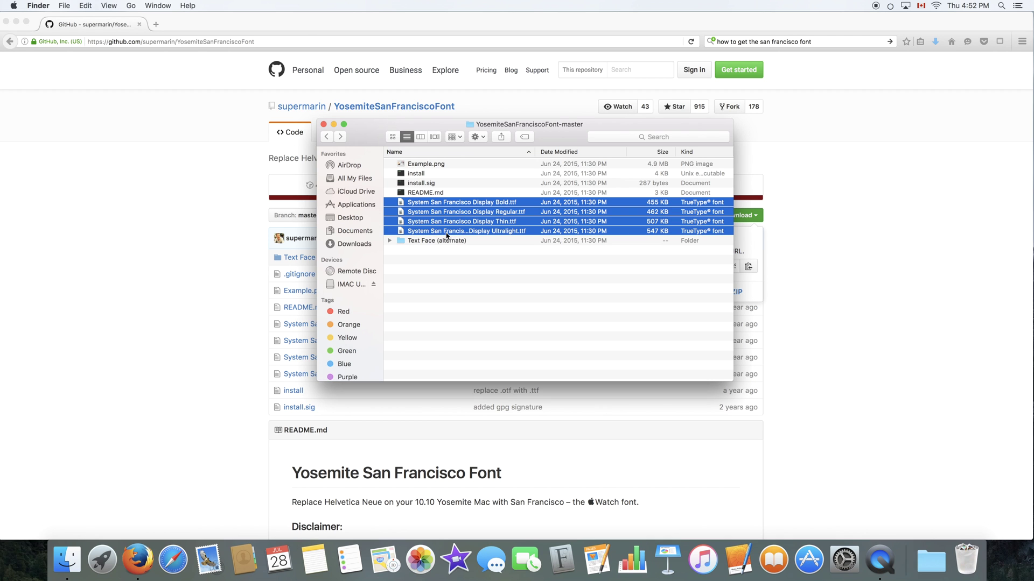
# Open the four Display fonts in Font Book, inspect the SFNS Display Regular preview, then close it.
pyautogui.doubleClick(455, 204)
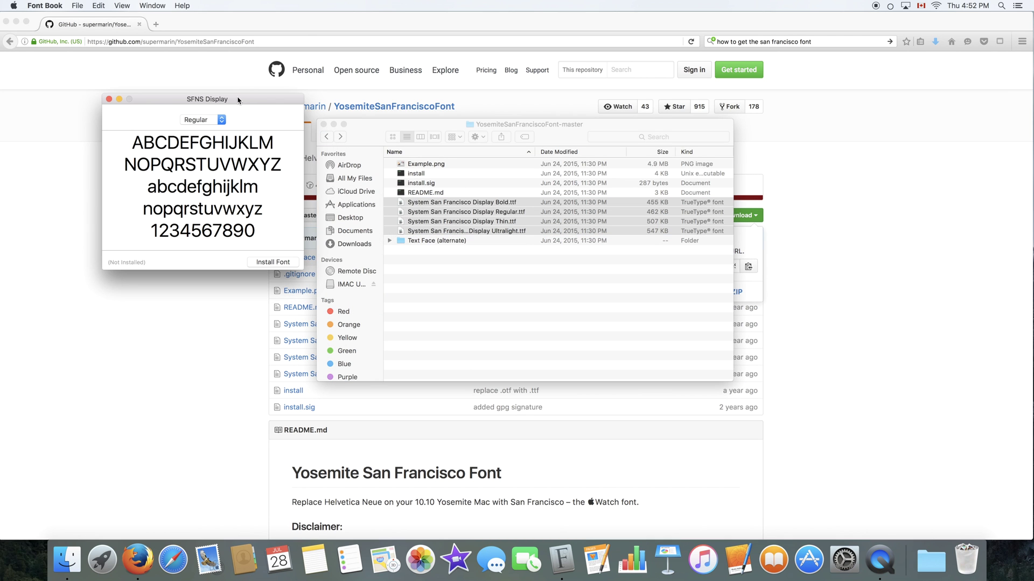
pyautogui.moveTo(241, 96); pyautogui.dragTo(496, 104)
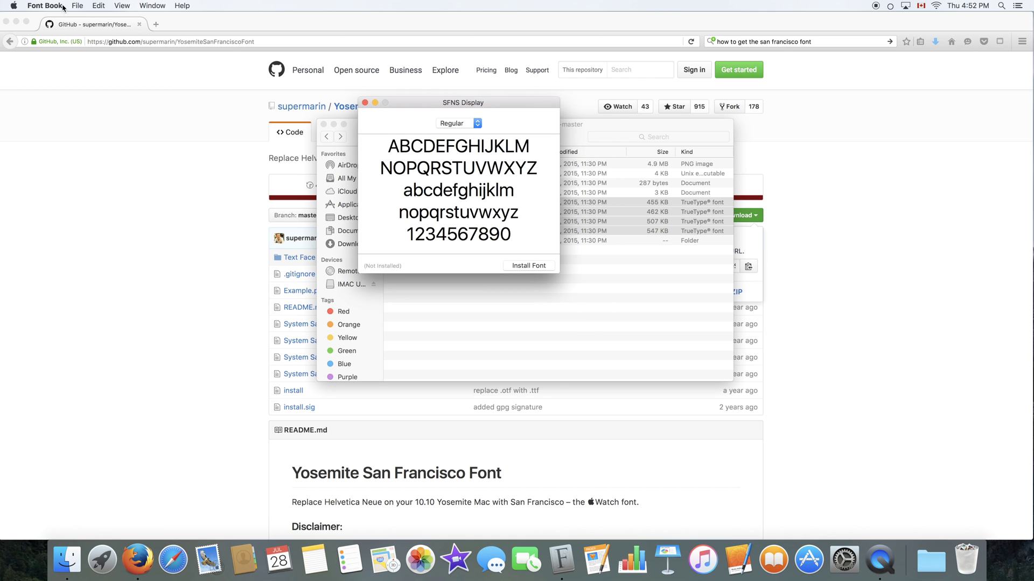
pyautogui.click(45, 6)
pyautogui.moveTo(386, 146); pyautogui.dragTo(531, 231)
pyautogui.click(538, 229)
pyautogui.click(365, 103)
# Preview the SFNS Display Thin font in Font Book, then close it.
pyautogui.click(449, 221)
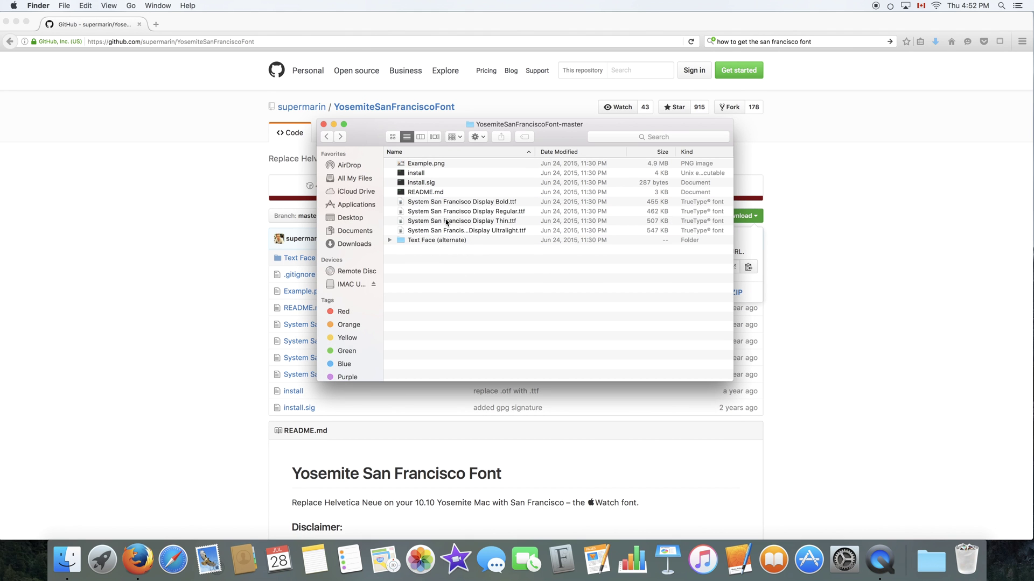
pyautogui.doubleClick(448, 221)
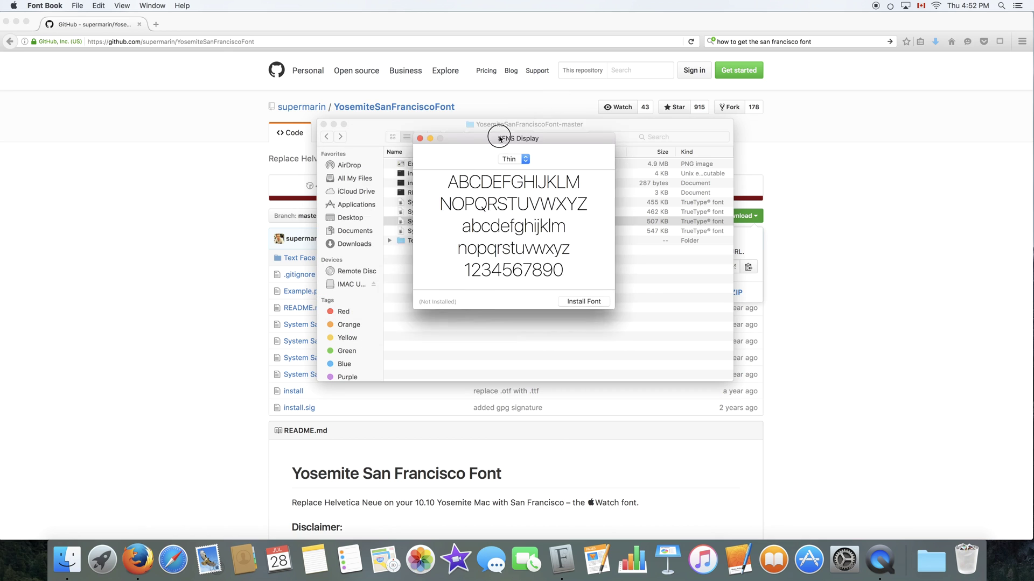
pyautogui.moveTo(500, 139); pyautogui.dragTo(471, 124)
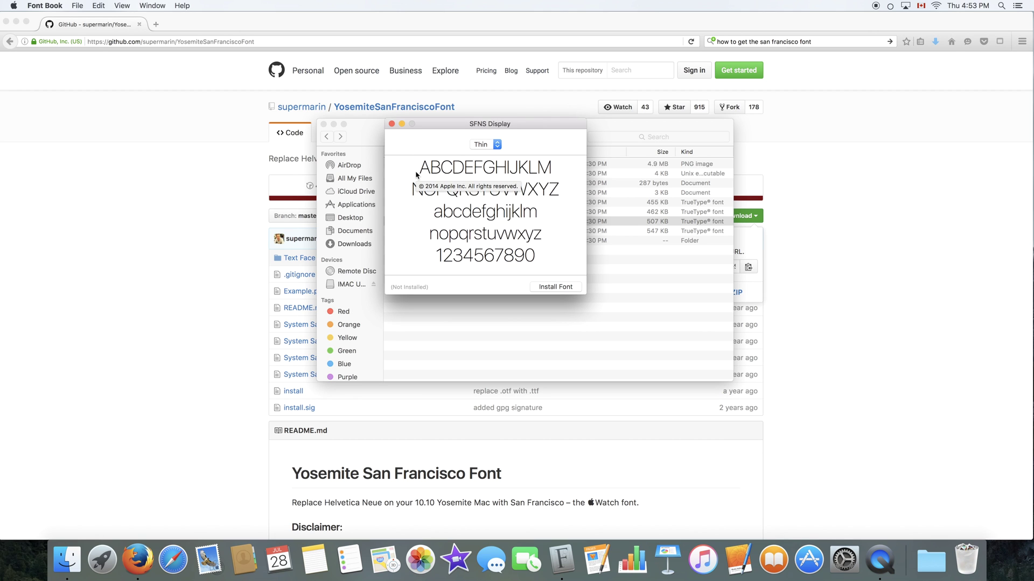
pyautogui.click(392, 124)
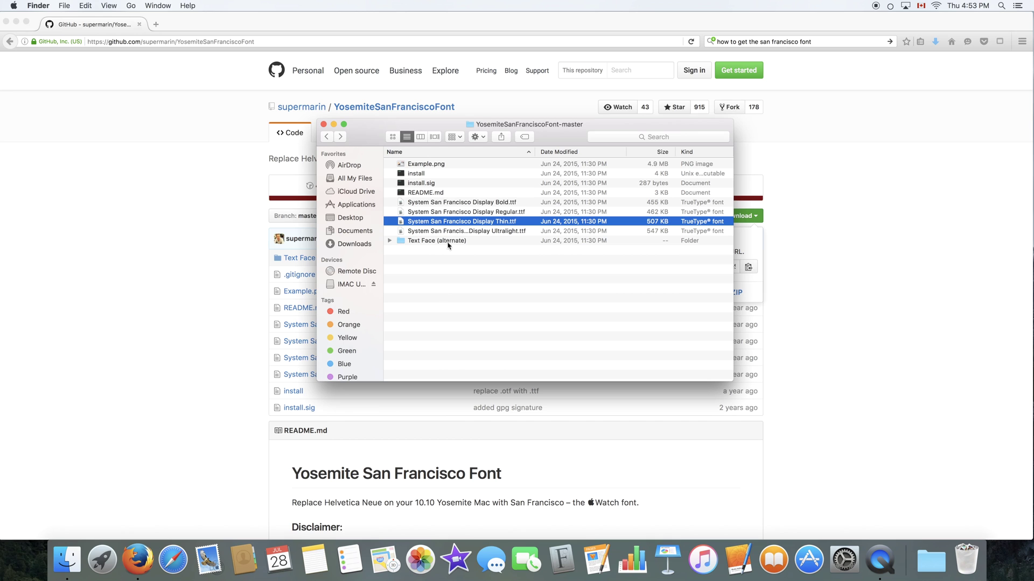
# Clear the font file selection in Finder and return to the GitHub repository page.
pyautogui.click(449, 212)
pyautogui.moveTo(476, 277); pyautogui.dragTo(457, 202)
pyautogui.click(475, 250)
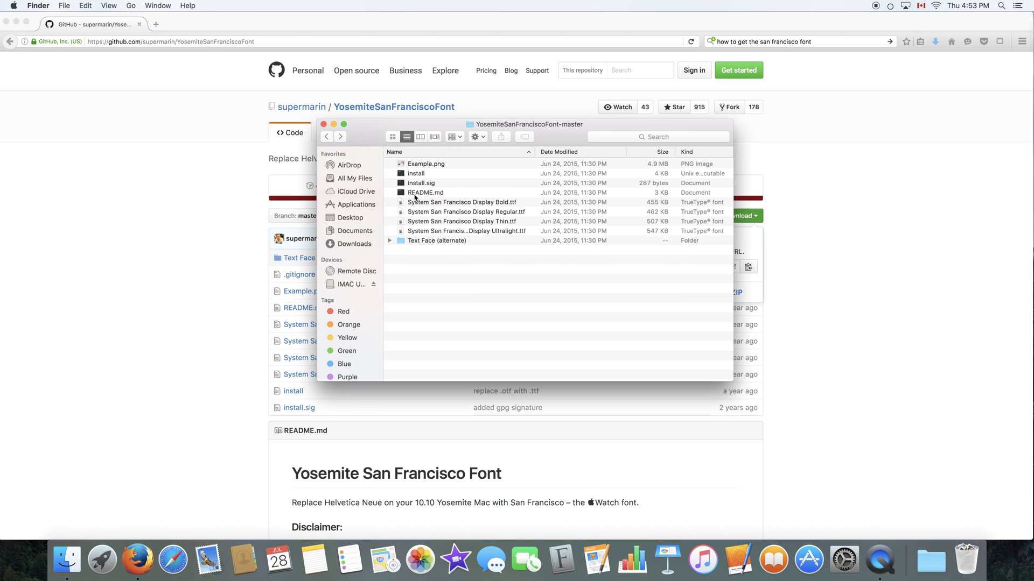
pyautogui.click(210, 58)
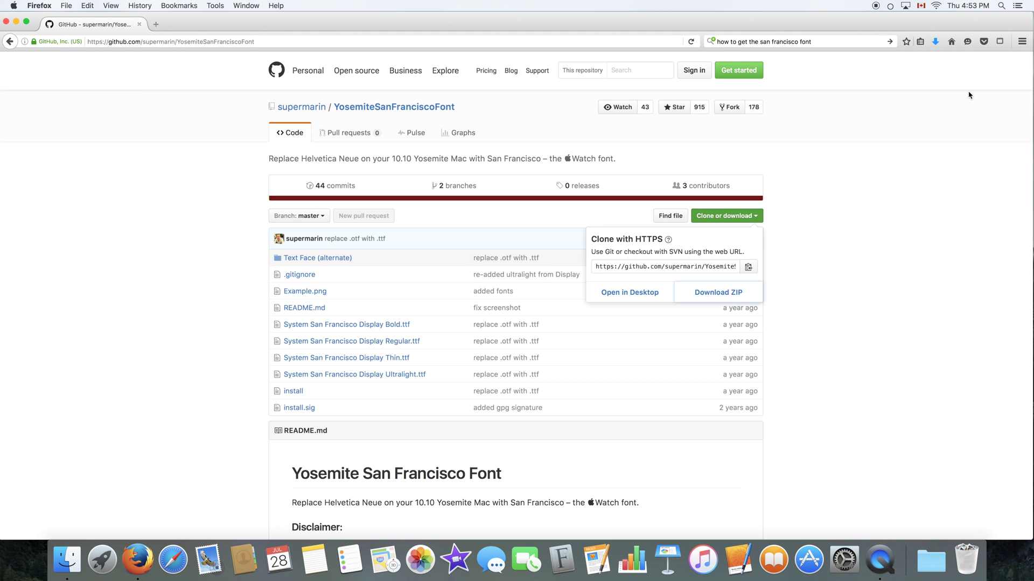
# Launch Pages and create a new document from the Blank template via File > New.
pyautogui.click(880, 560)
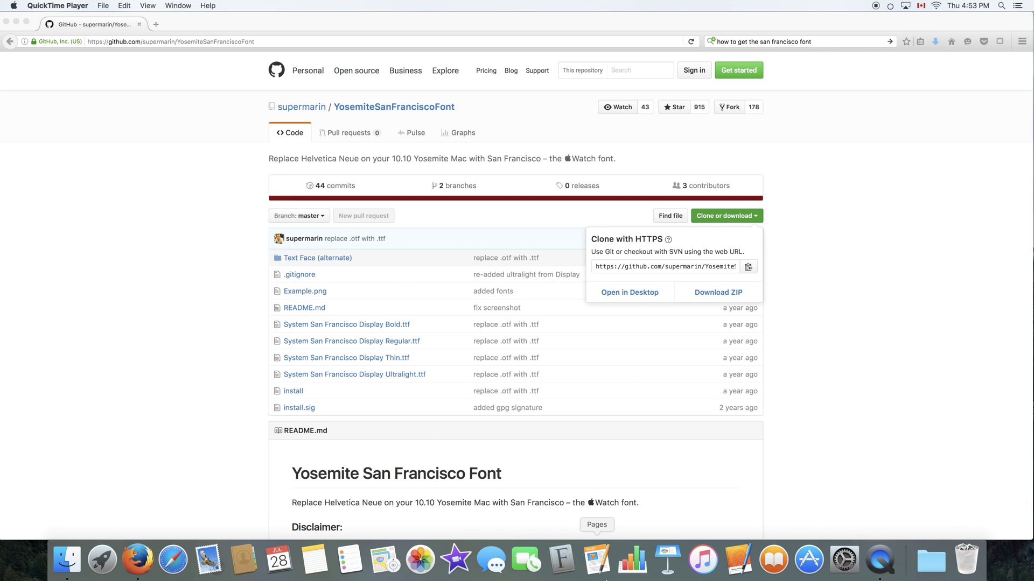
pyautogui.click(596, 560)
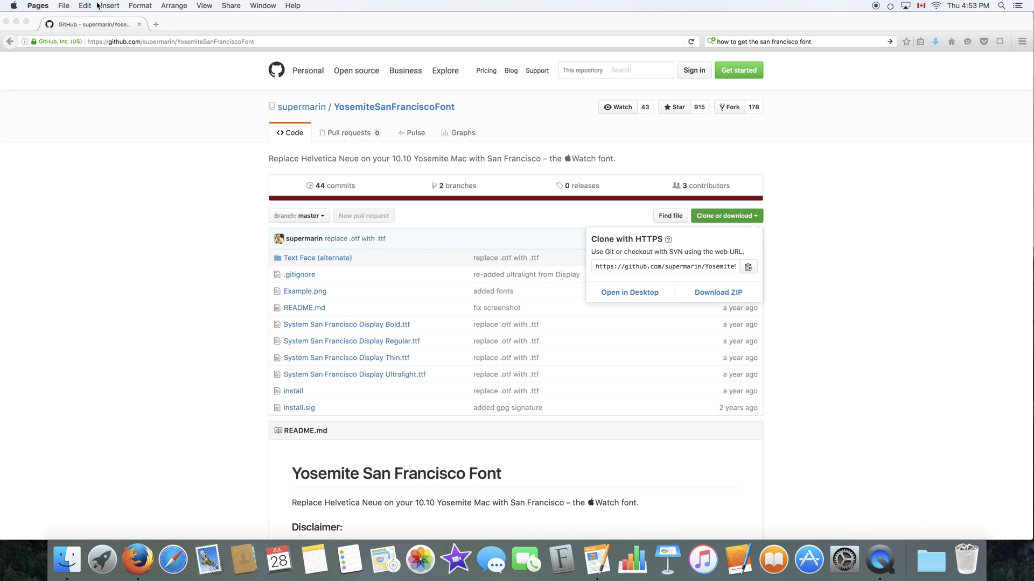
pyautogui.click(63, 6)
pyautogui.click(72, 18)
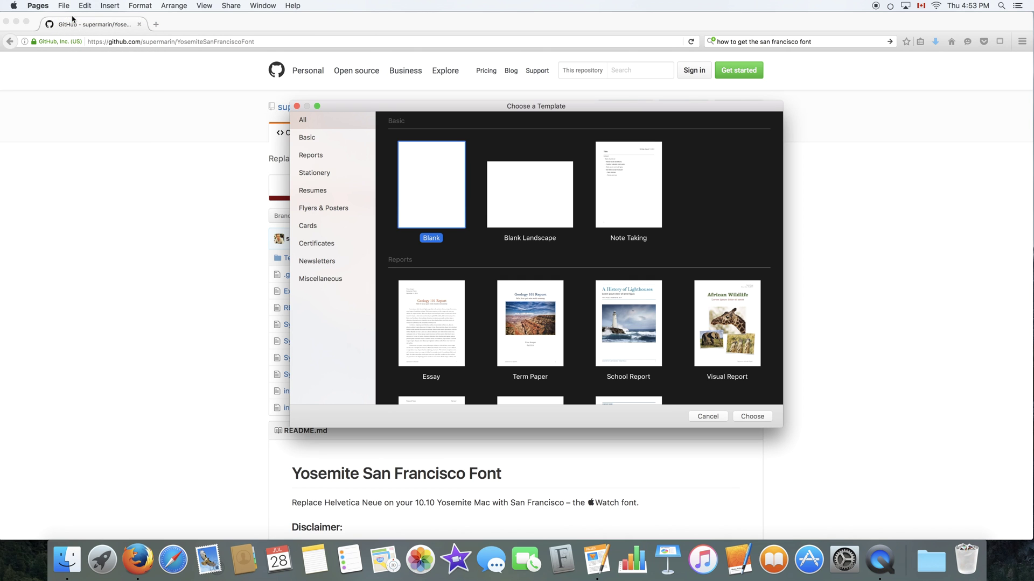
pyautogui.doubleClick(446, 205)
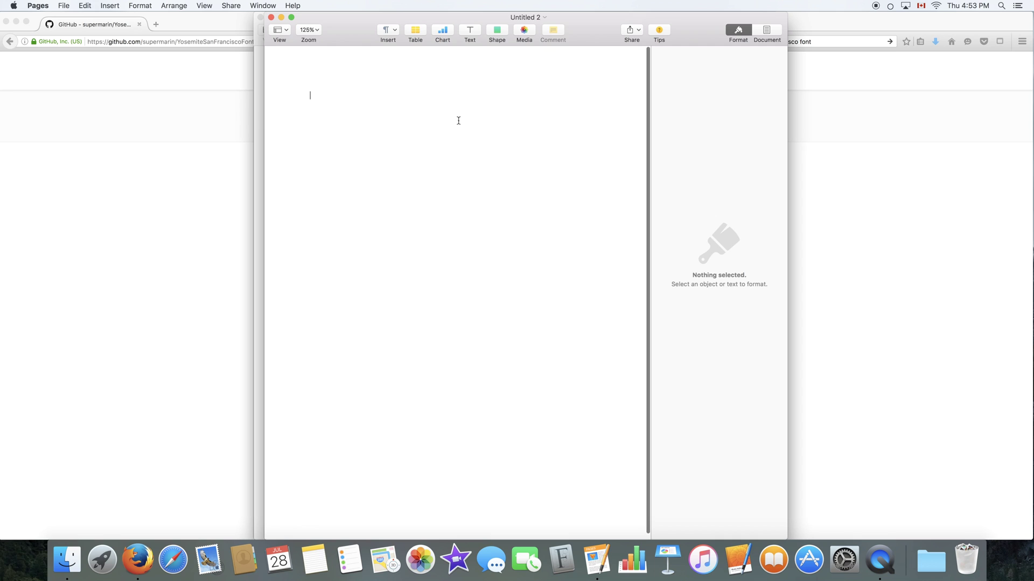
# Type hello in the document and set it in the SFNS Display font.
pyautogui.write('heello')
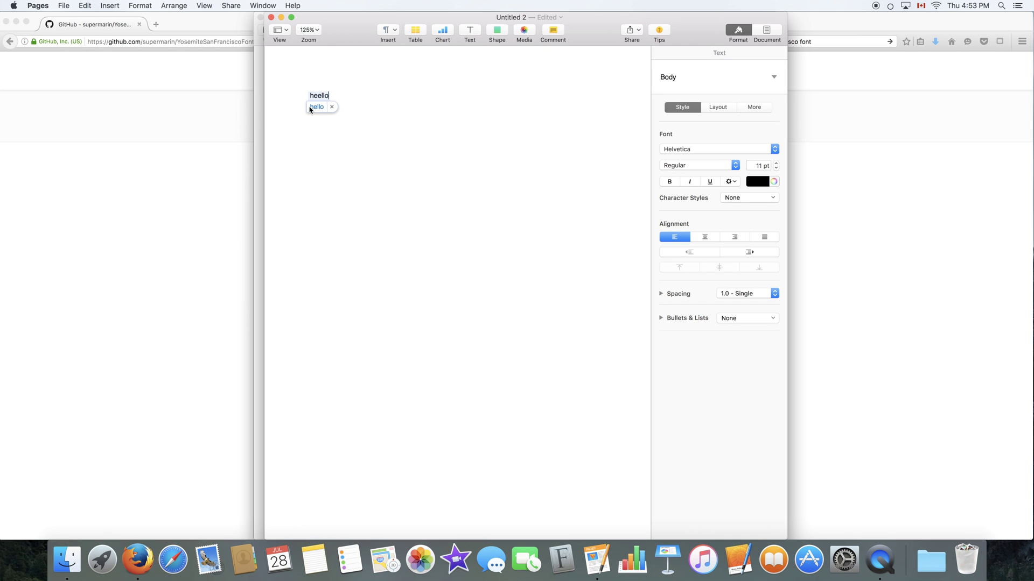
pyautogui.click(311, 108)
pyautogui.click(739, 151)
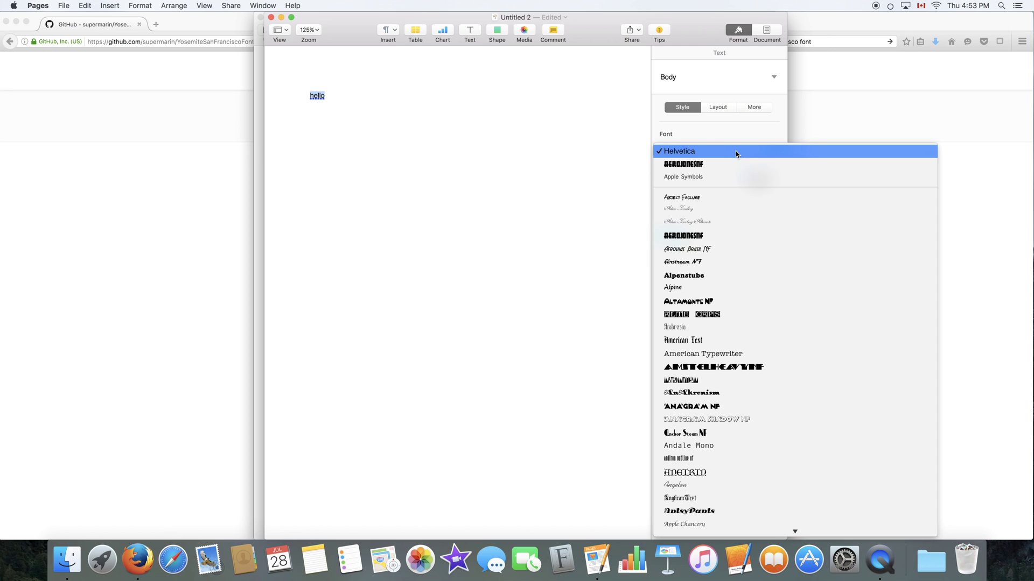
pyautogui.write('sa')
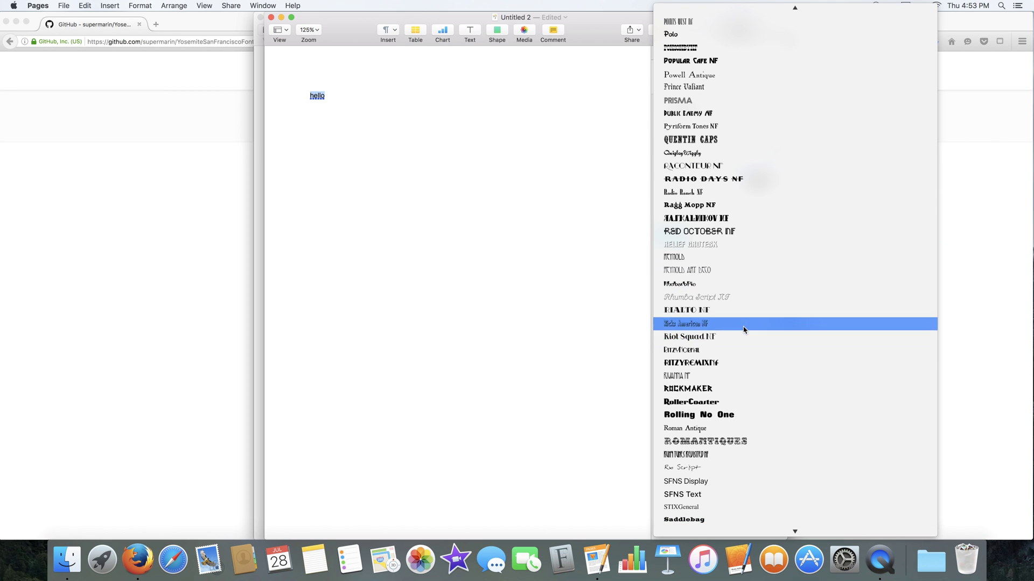
pyautogui.click(700, 363)
pyautogui.click(717, 149)
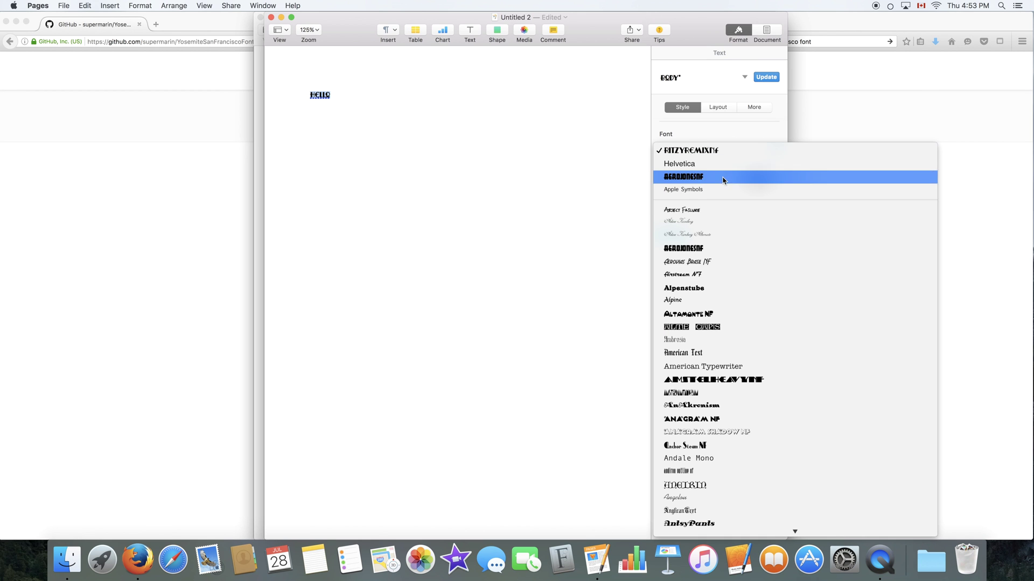
pyautogui.scroll(-20, 709, 212)
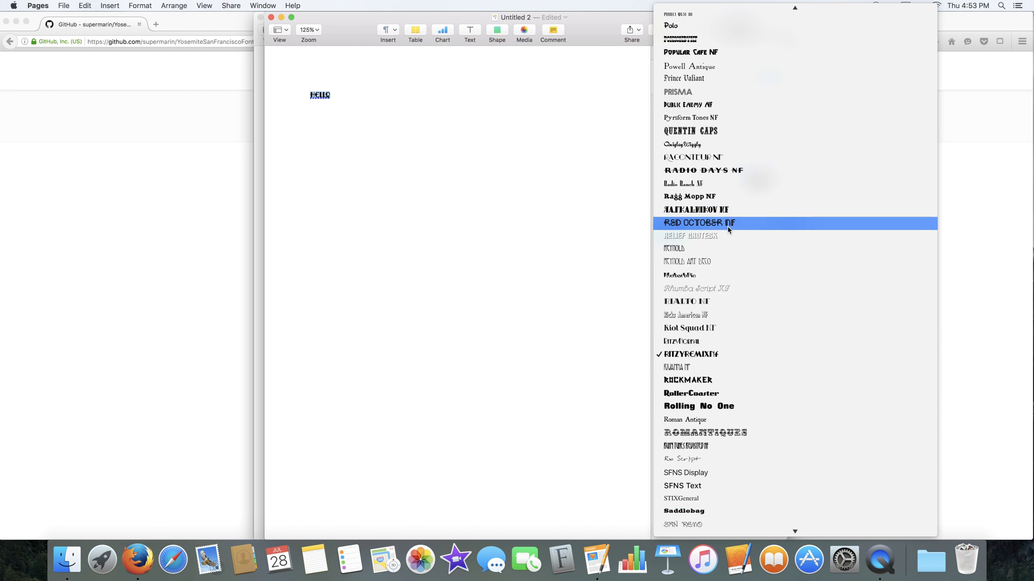
pyautogui.scroll(8, 708, 126)
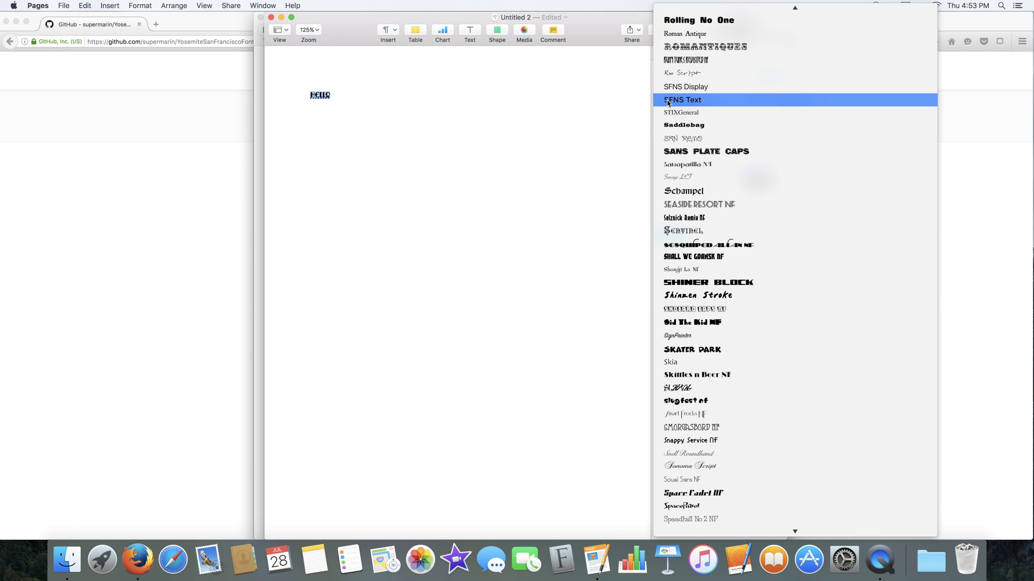
pyautogui.click(715, 88)
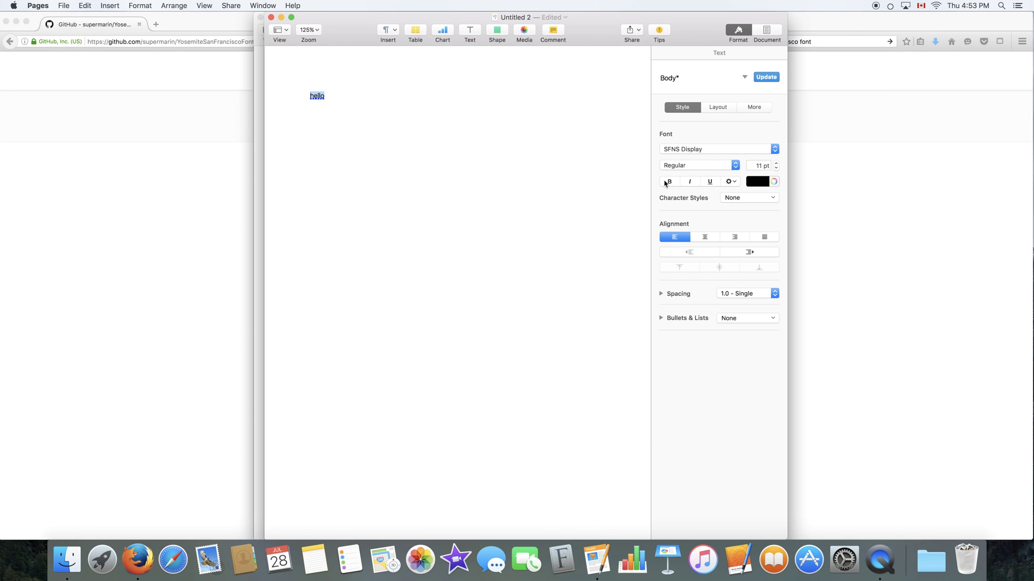
# Make hello UltraLight and raise its size to 44 pt.
pyautogui.click(687, 167)
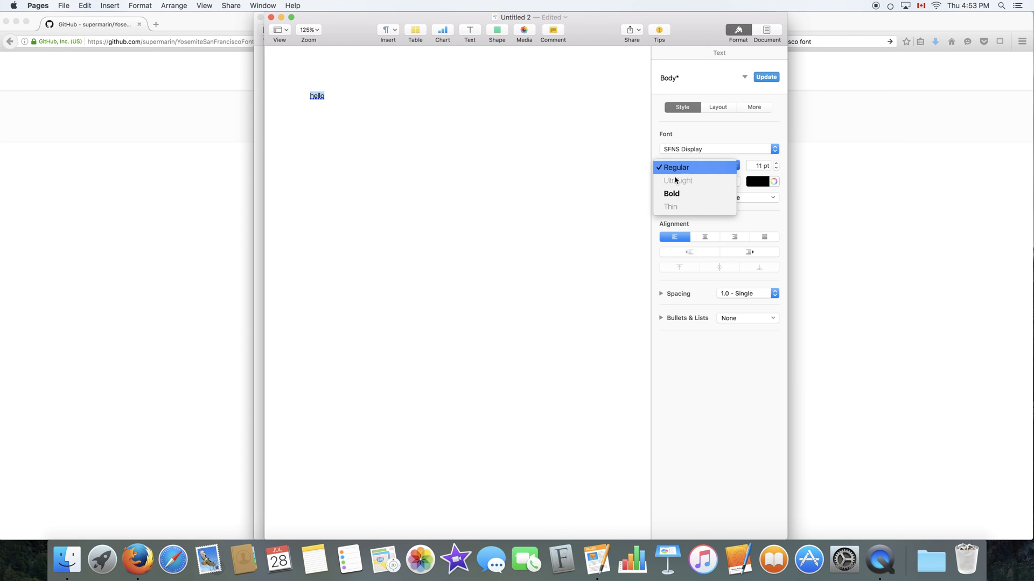
pyautogui.click(676, 181)
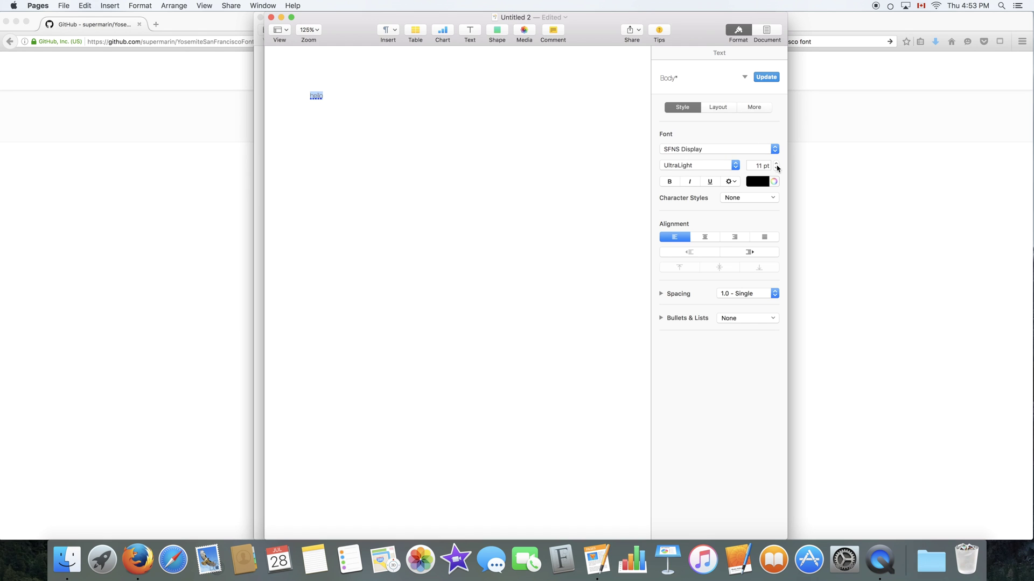
pyautogui.moveTo(777, 166); pyautogui.dragTo(777, 166)
pyautogui.click(530, 133)
pyautogui.moveTo(456, 125); pyautogui.dragTo(290, 111)
pyautogui.click(486, 150)
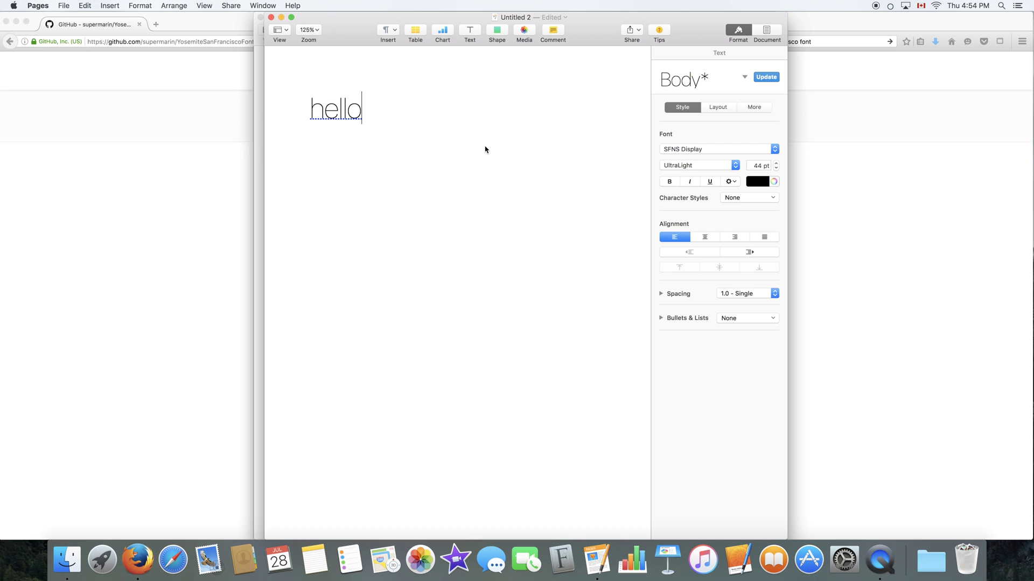